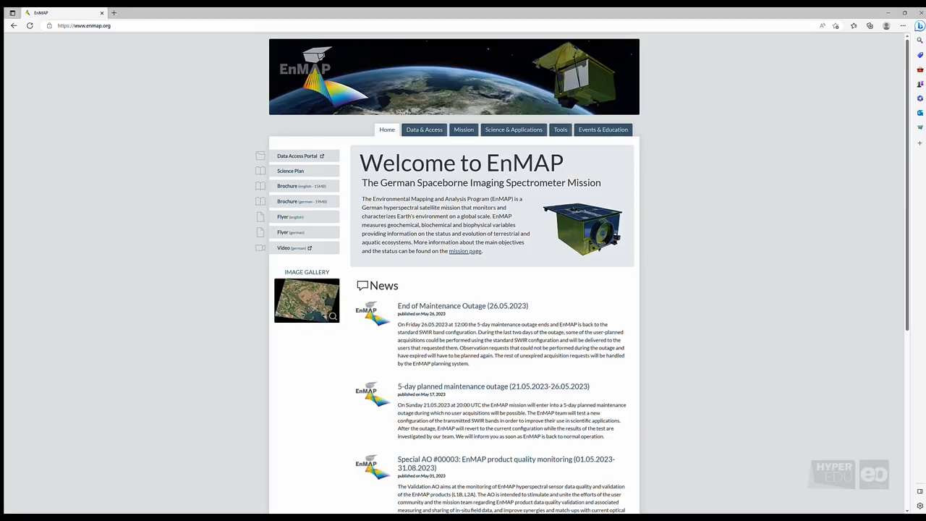
Load planning.enmap.org in Microsoft Edge from the address bar.
click(72, 26)
text(planning)
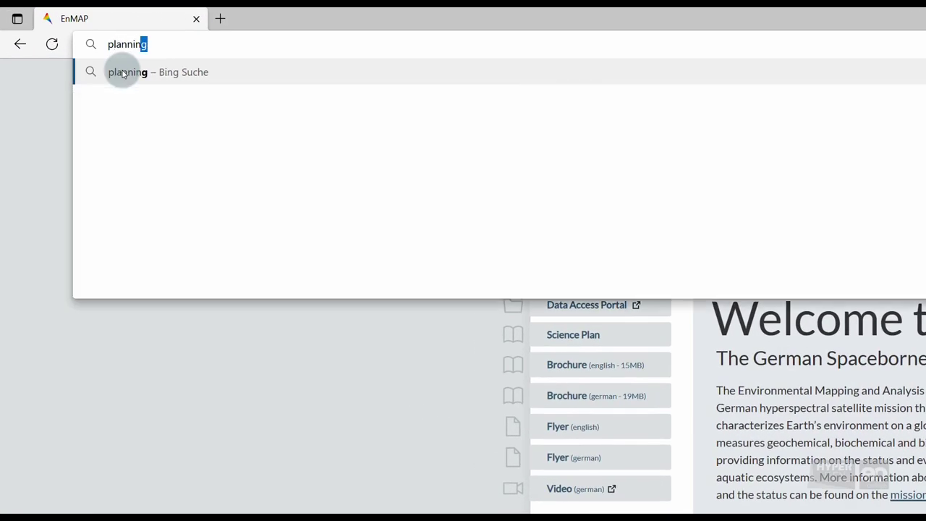
text(.enmap.org)
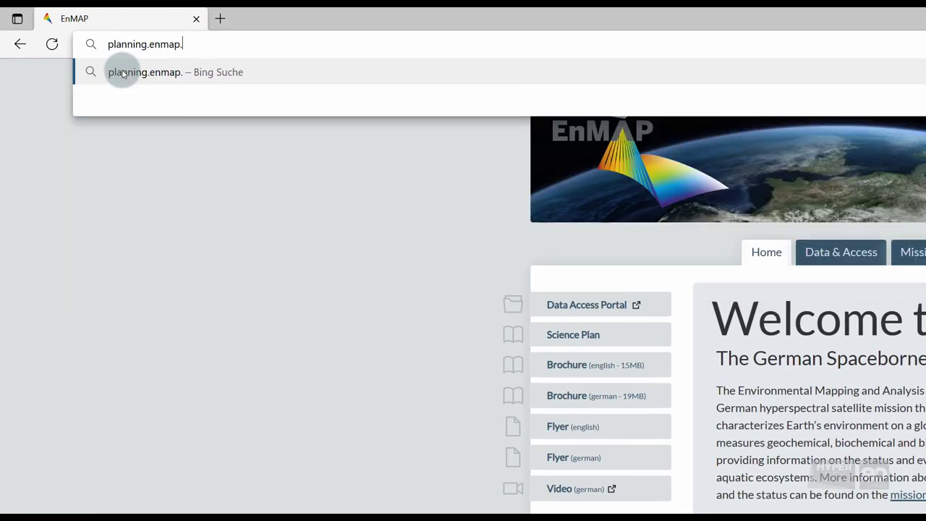
click(123, 74)
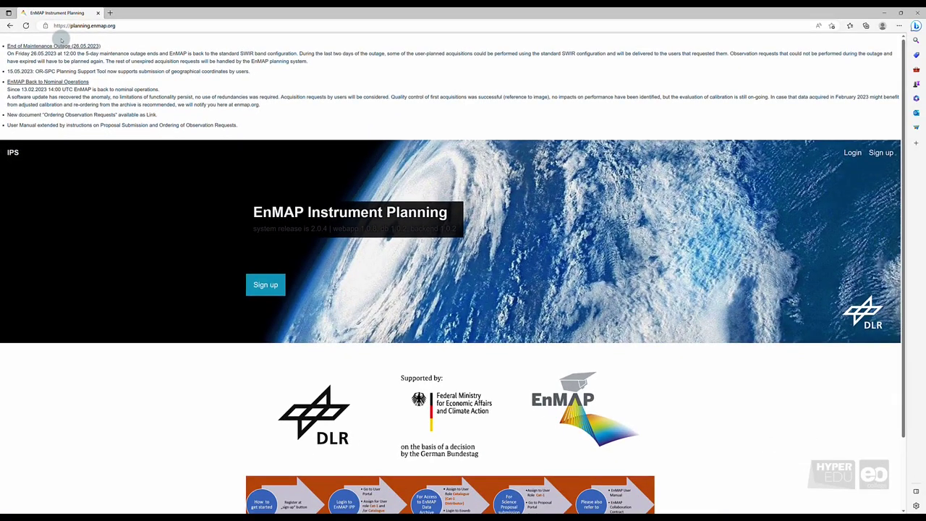
Start the sign-up form with the user's first and last name, category Research, field of activity Other.
click(871, 153)
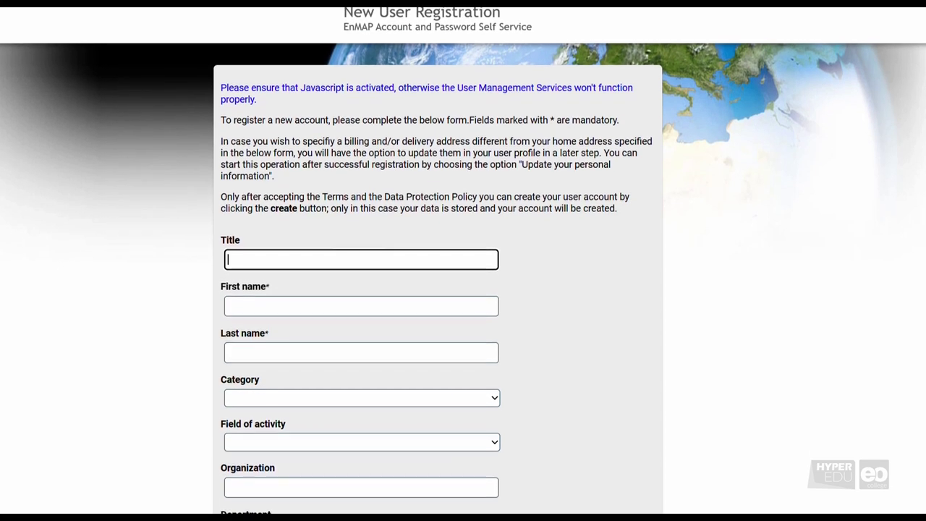
key(Tab)
text(Max)
key(Tab)
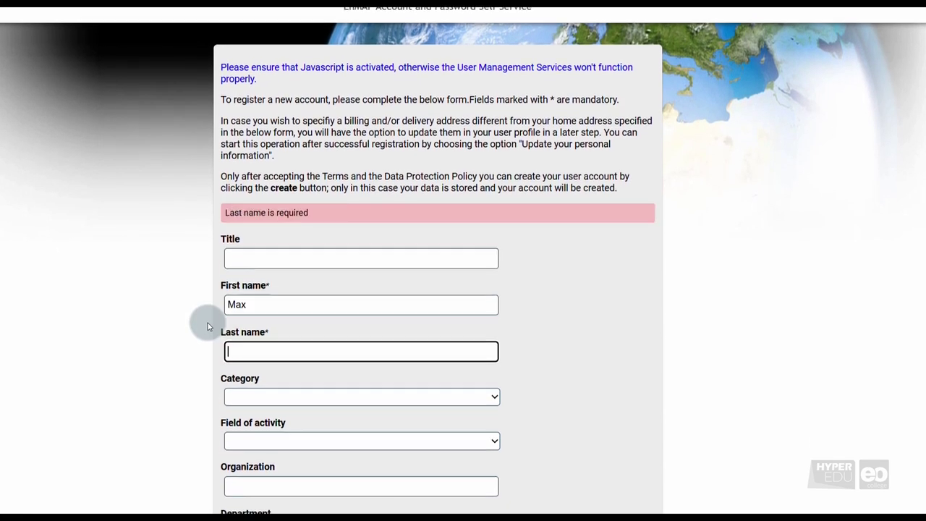
text(Mustermann)
click(260, 384)
click(249, 464)
click(289, 426)
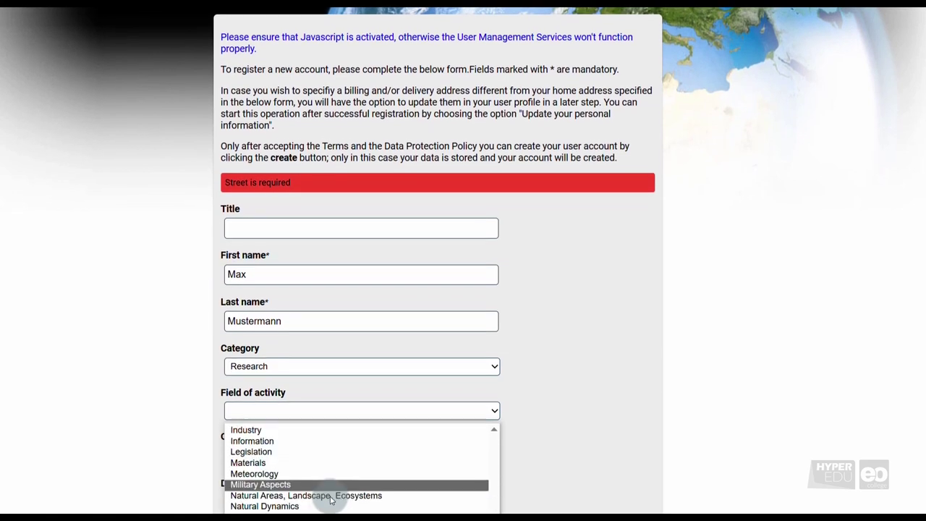
scroll(312, 499, down, 3)
click(246, 507)
Enter organisation Deutsches GeoForschungsZentrum Potsdam, the street, city, postal code and phone number.
click(335, 471)
text(Deutsches GeoForschungsZentrum)
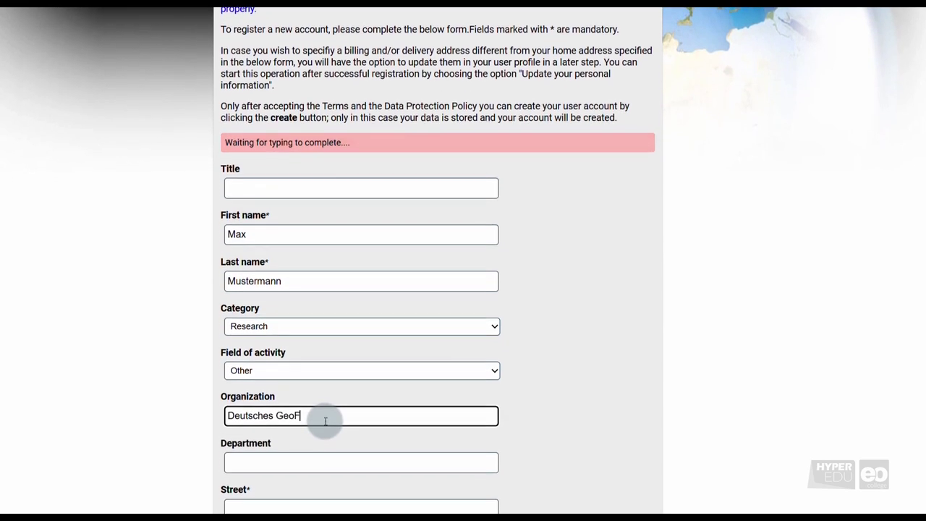
text( Potsdam)
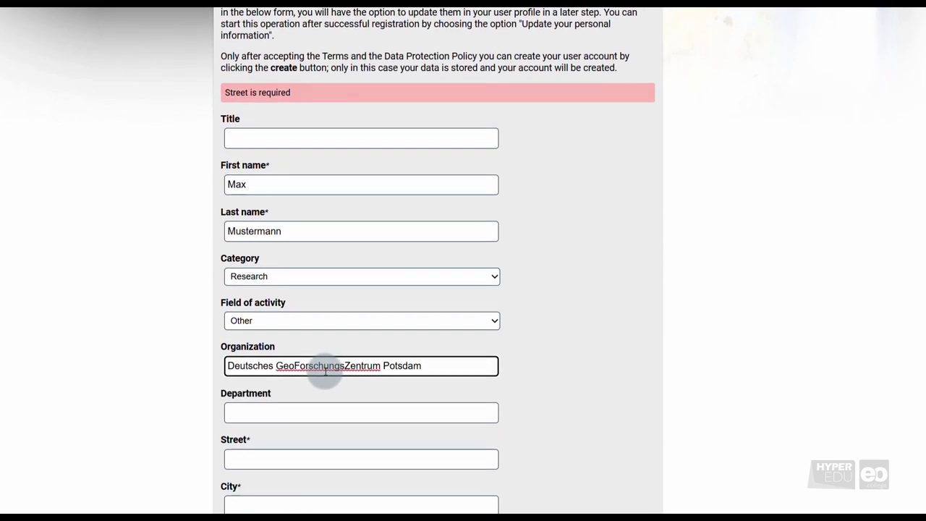
click(302, 481)
text(Telegrafenberg)
key(Tab)
text(Potsdam)
click(275, 186)
text(14473)
click(278, 235)
text(+49)
Fill in the e-mail address, user name and password with confirmation, then submit the form.
click(283, 224)
text(info)
key(Down)
key(Return)
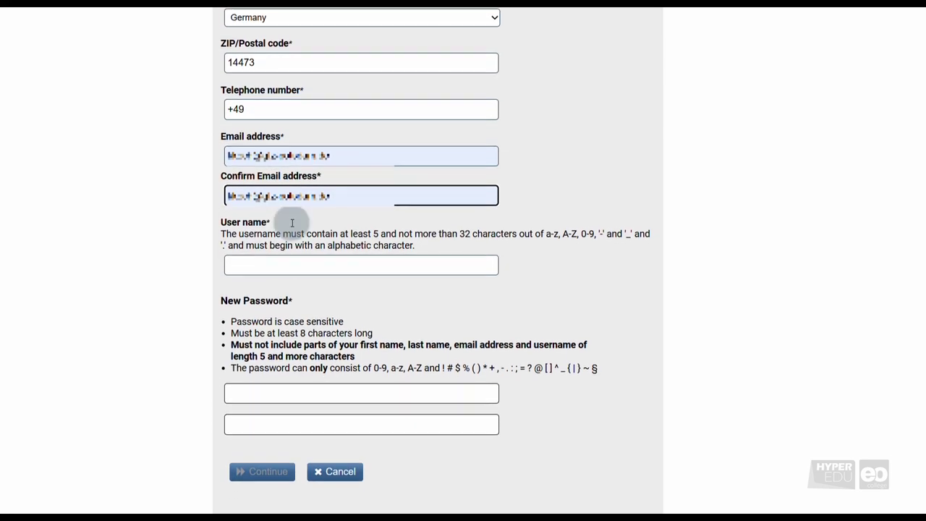
click(286, 284)
text(demo-account)
click(289, 371)
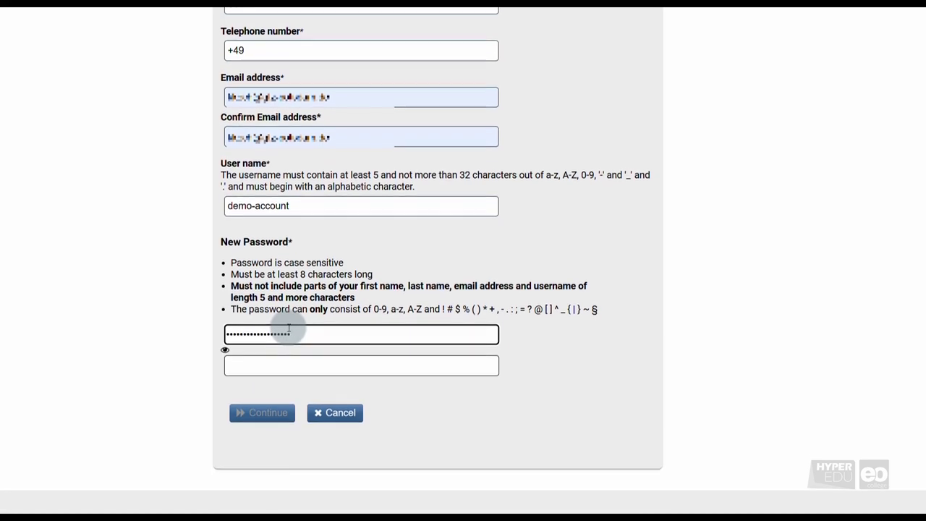
click(292, 350)
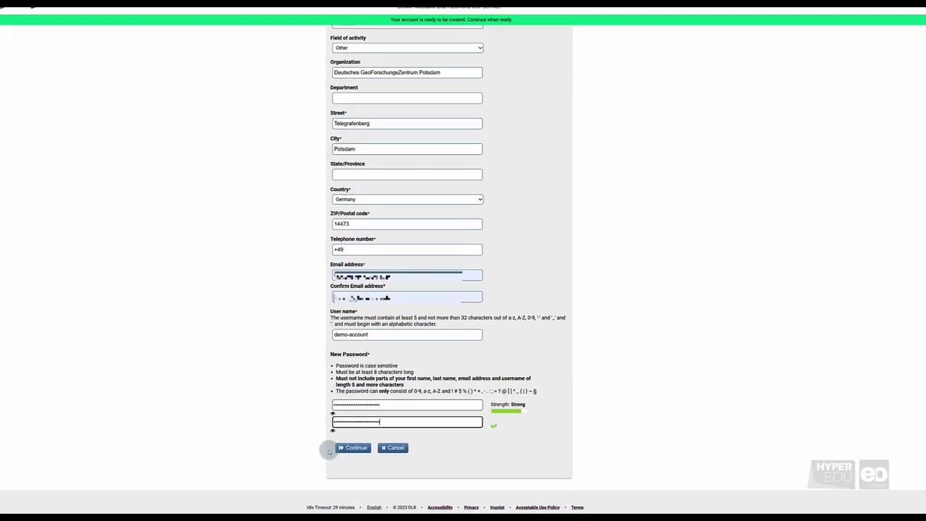
click(353, 454)
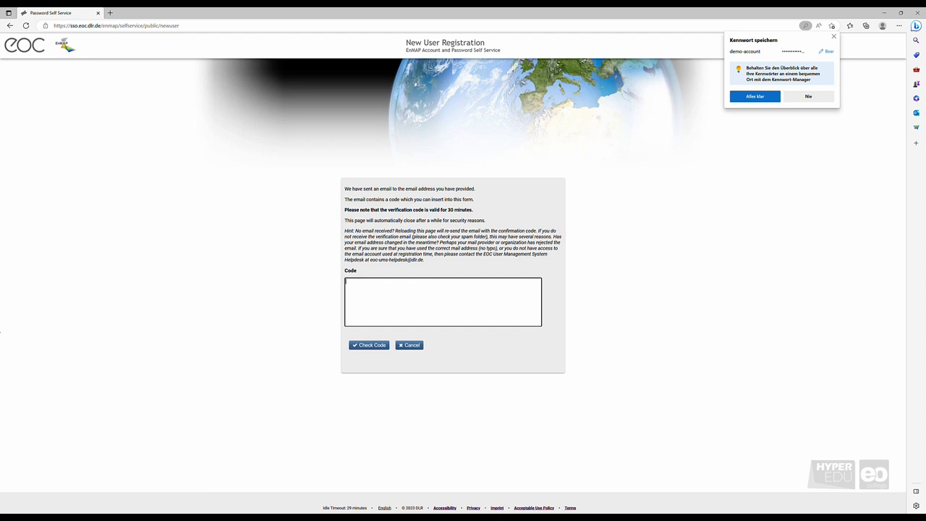
Decline saving the password, paste the emailed verification code and check it, then proceed.
key(alt+Tab)
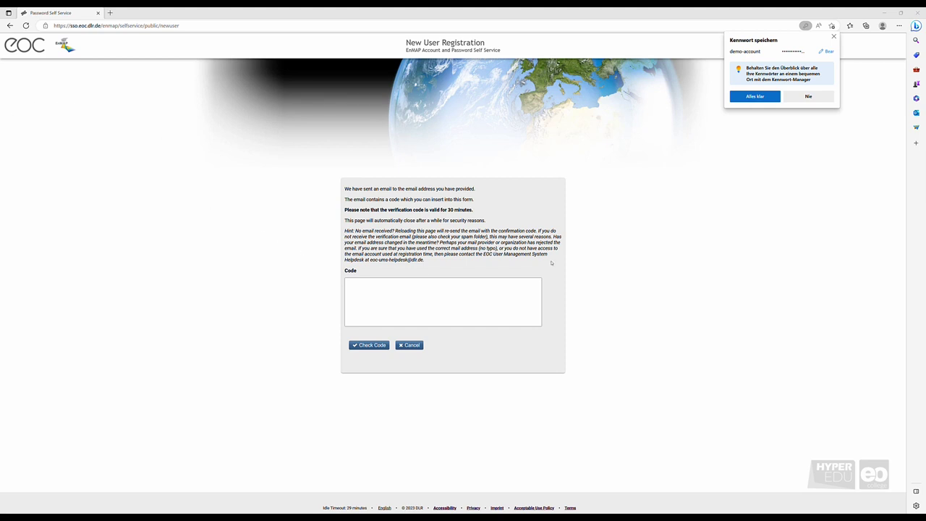
click(825, 97)
click(492, 291)
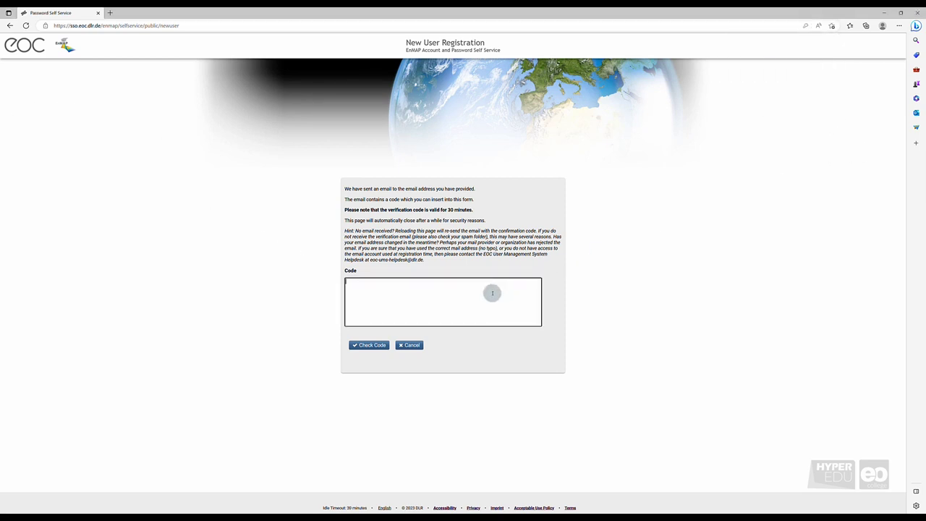
click(366, 348)
click(373, 276)
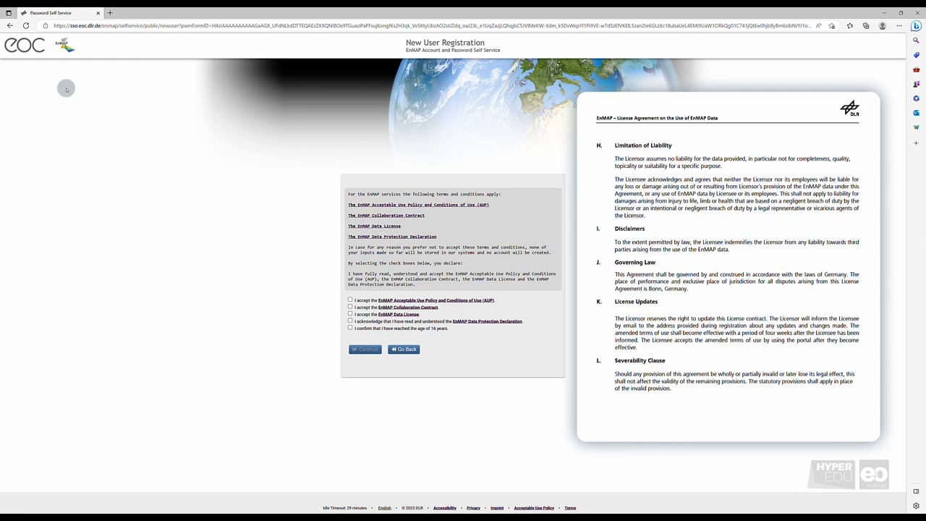
Accept the Acceptable Use Policy, Collaboration Contract, Data License, Data Protection Declaration and age confirmation, then submit.
click(350, 299)
click(350, 307)
click(350, 314)
click(351, 321)
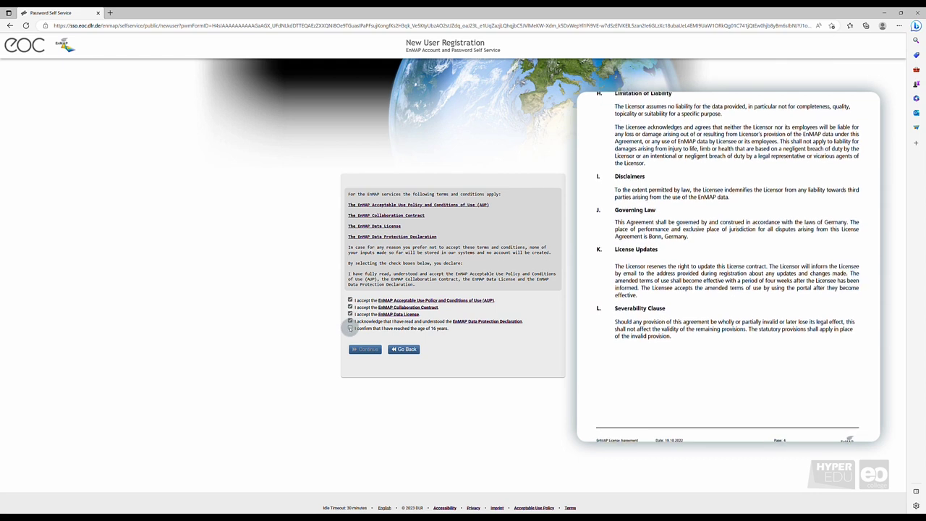
click(350, 327)
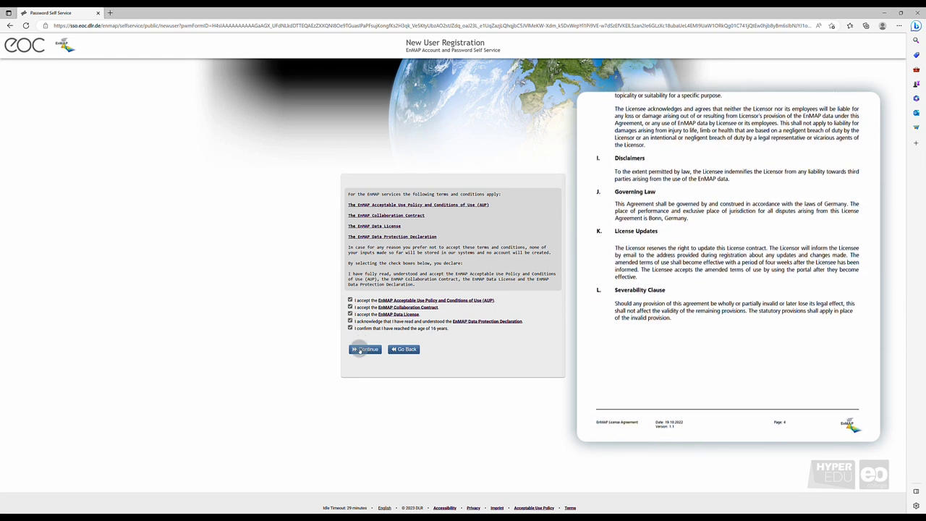
click(365, 350)
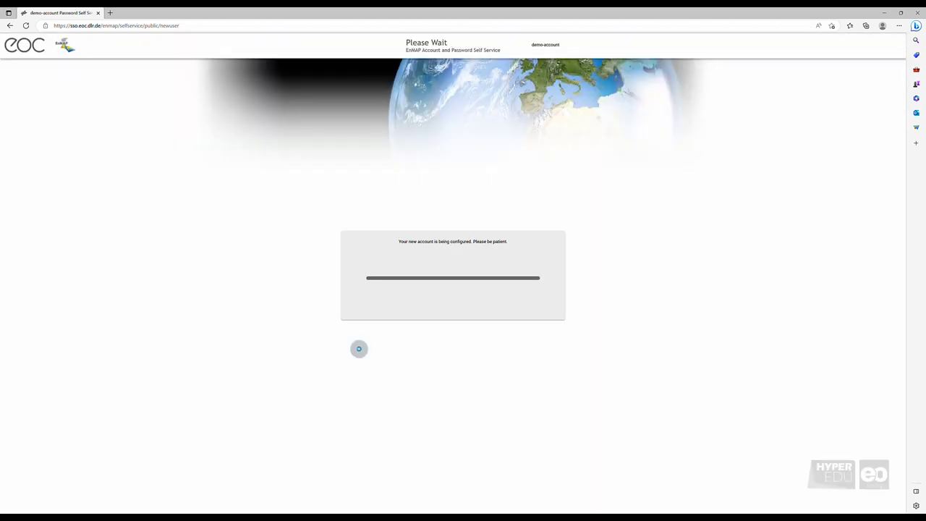
Go to the planning site's login page and enter the new account's user name and password.
click(370, 275)
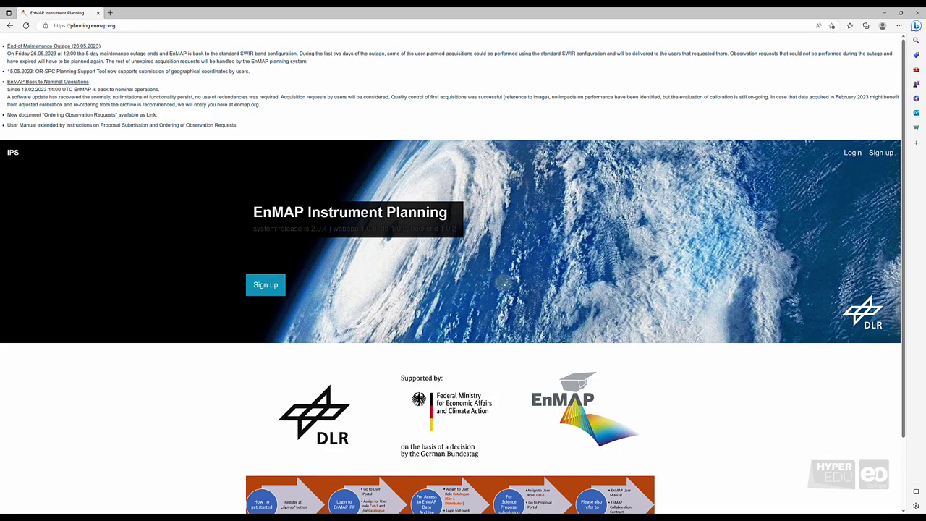
click(849, 154)
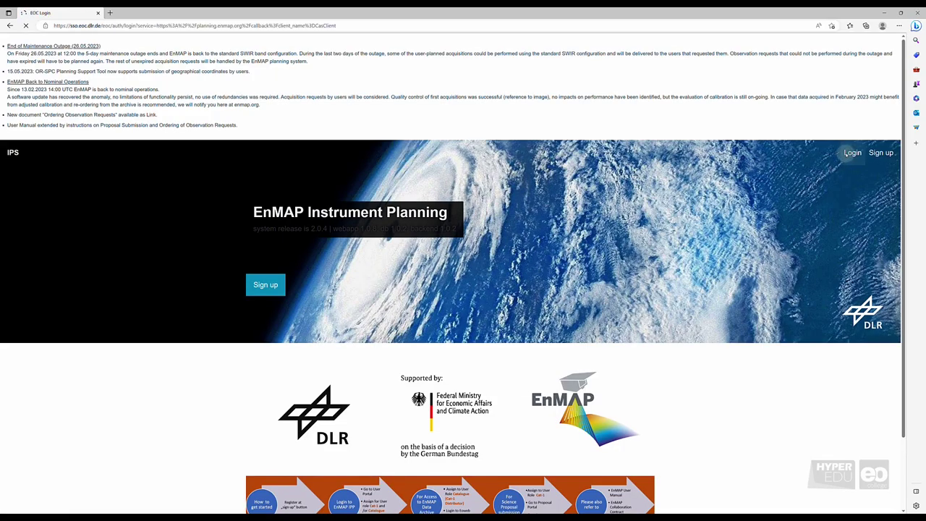
text(demo-account)
key(Tab)
text(•••••••••••••••)
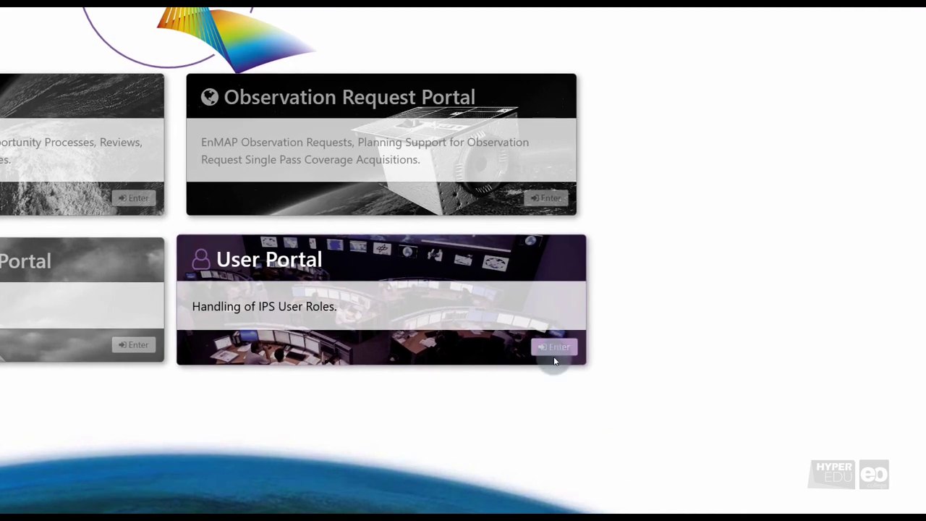
Enter the User Portal from its tile on the portals home.
click(554, 353)
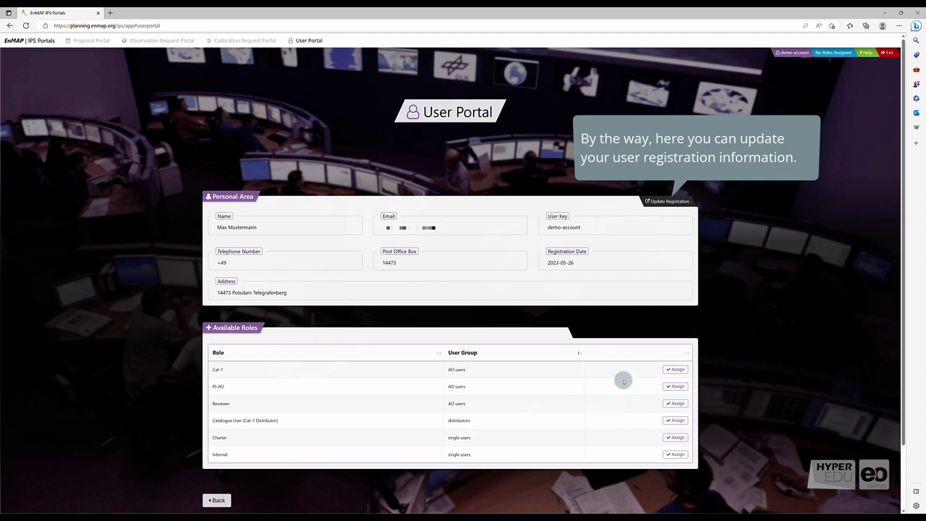
Assign and confirm Cat-1 for AO processes A00003, A00002 and A00001.
click(672, 370)
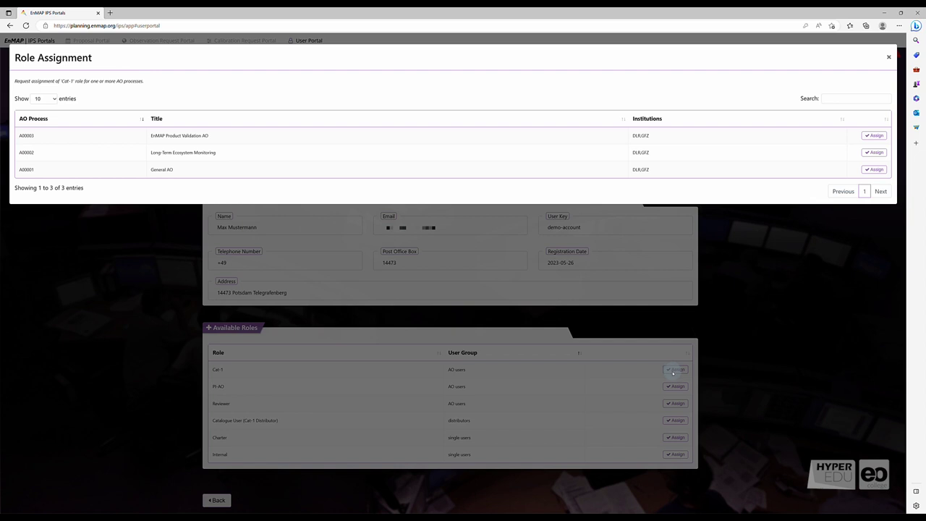
click(874, 135)
click(480, 142)
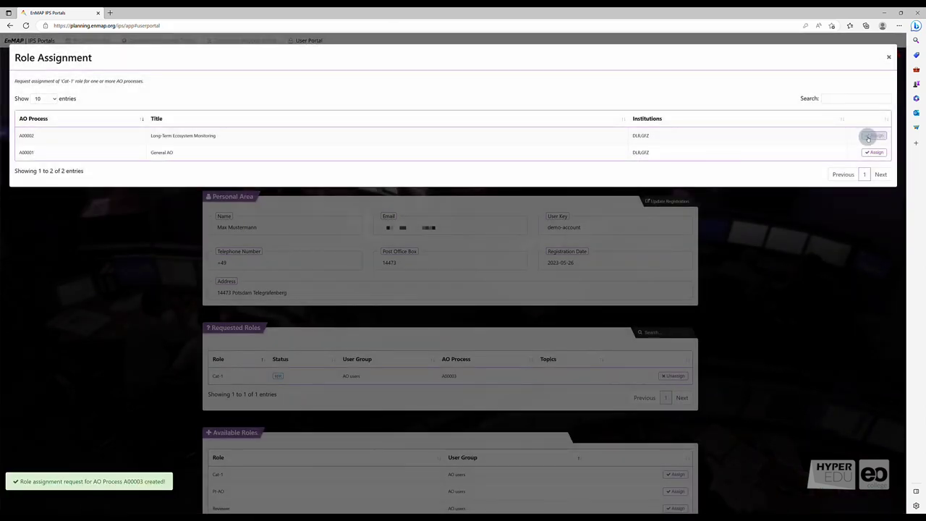
click(874, 135)
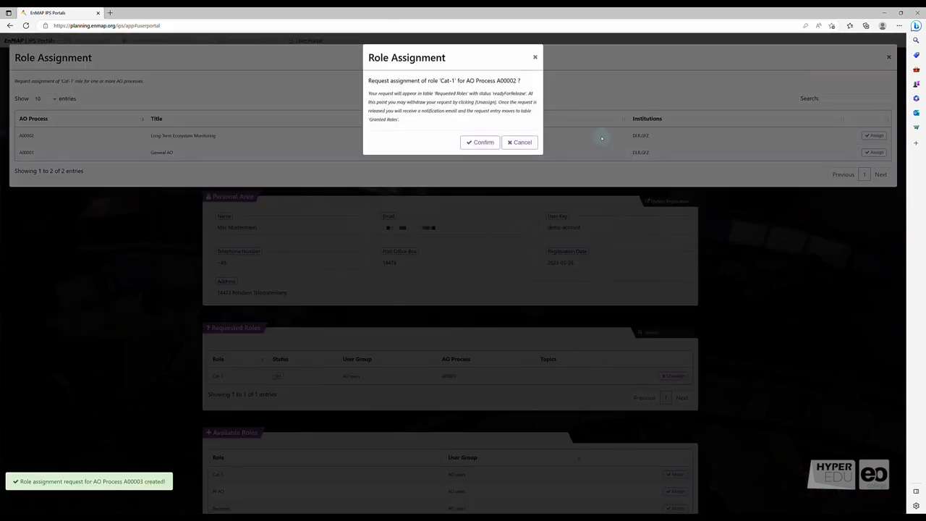
click(480, 142)
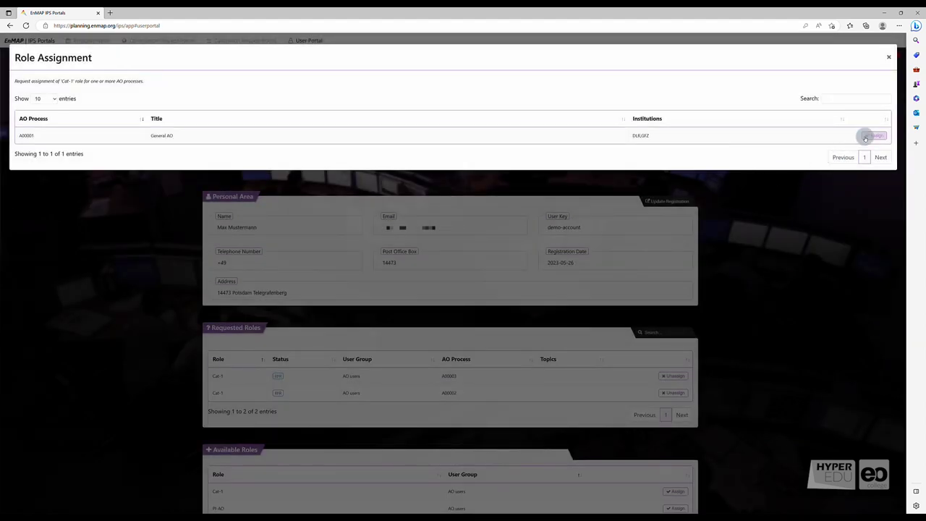
click(872, 135)
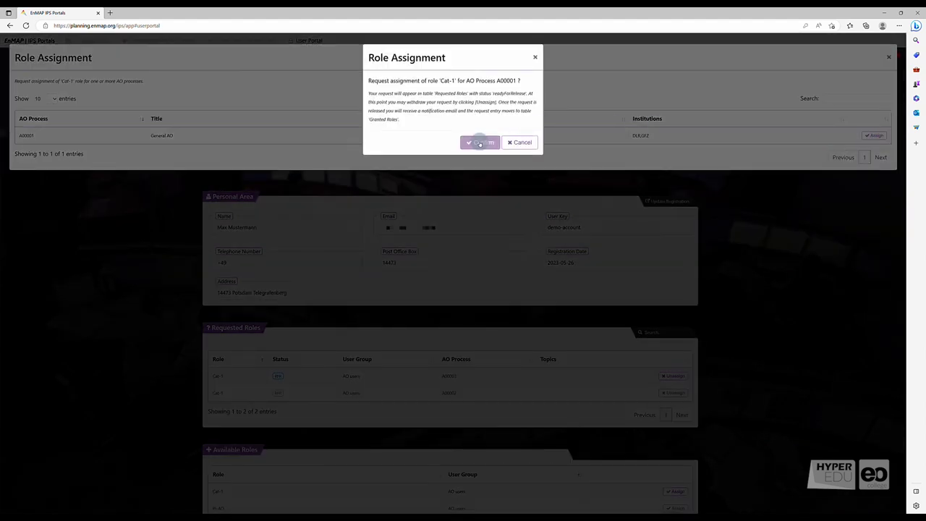
click(480, 142)
Close the AO process list, then request and confirm the Catalogue User (Cat-1 Distributor) role.
click(702, 294)
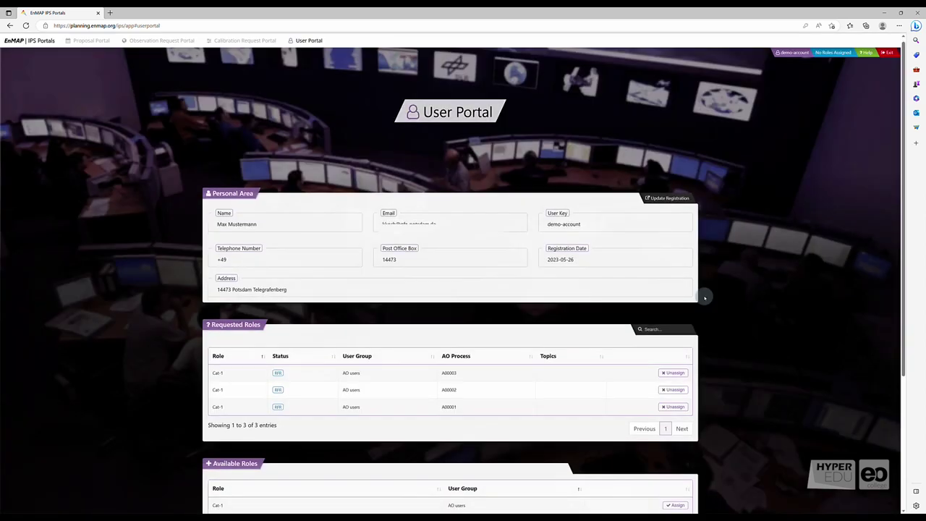
scroll(703, 294, down, 3)
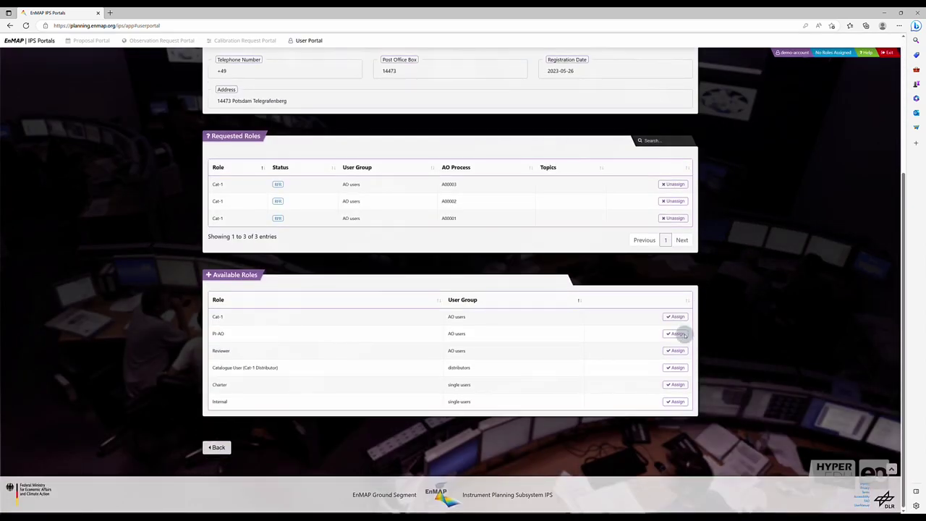
click(675, 369)
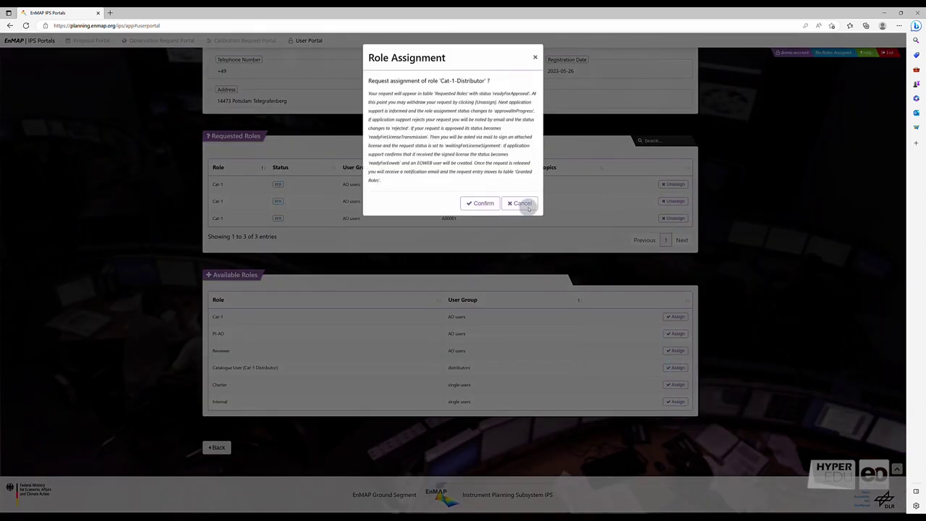
click(483, 202)
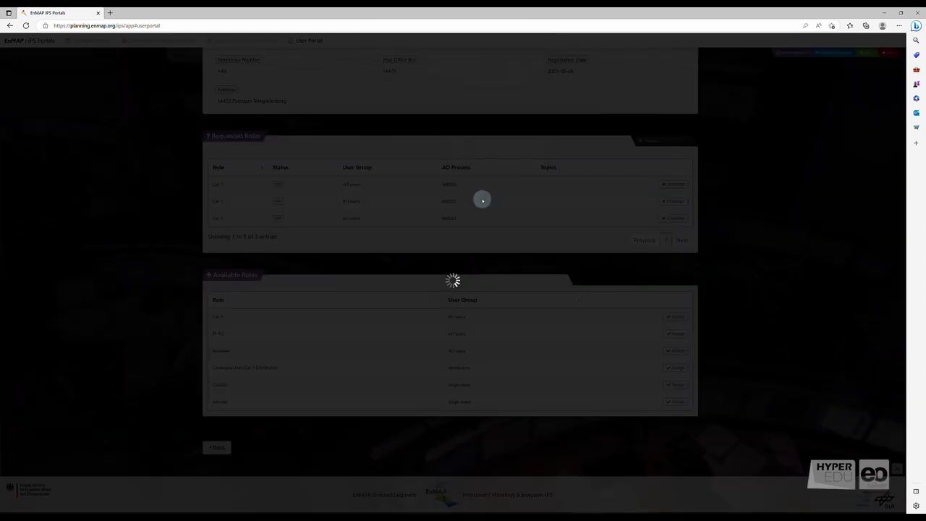
scroll(735, 257, up, 2)
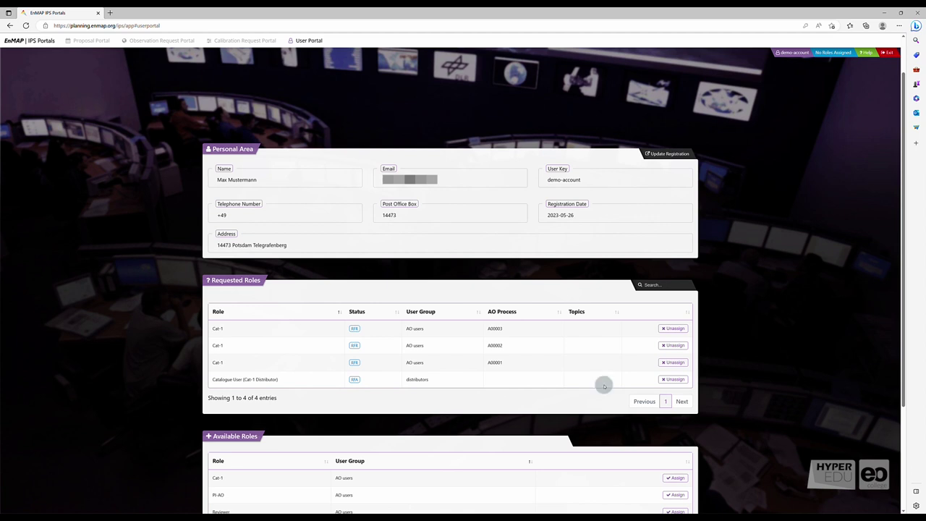
Review the four requested roles in the User Portal, then go back to the portals home.
scroll(589, 378, down, 2)
click(211, 448)
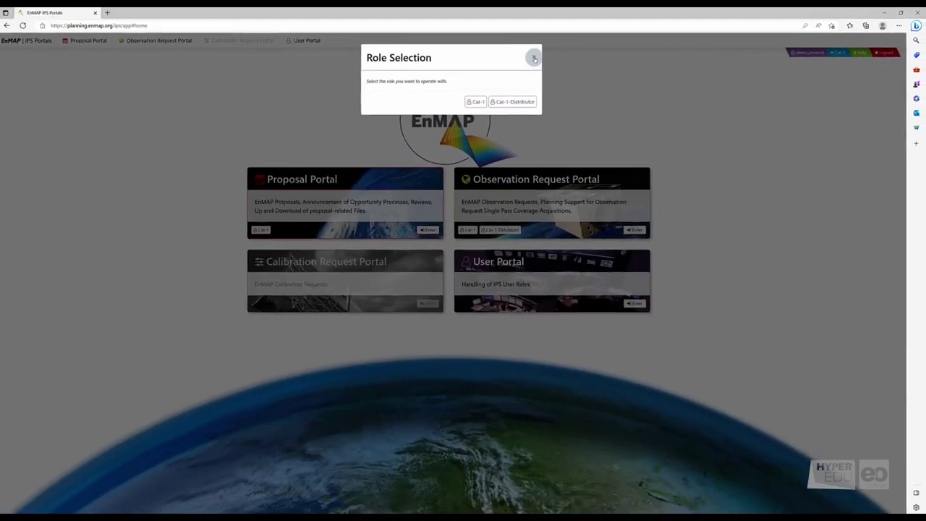
Dismiss the Role Selection window on the portals home.
click(534, 59)
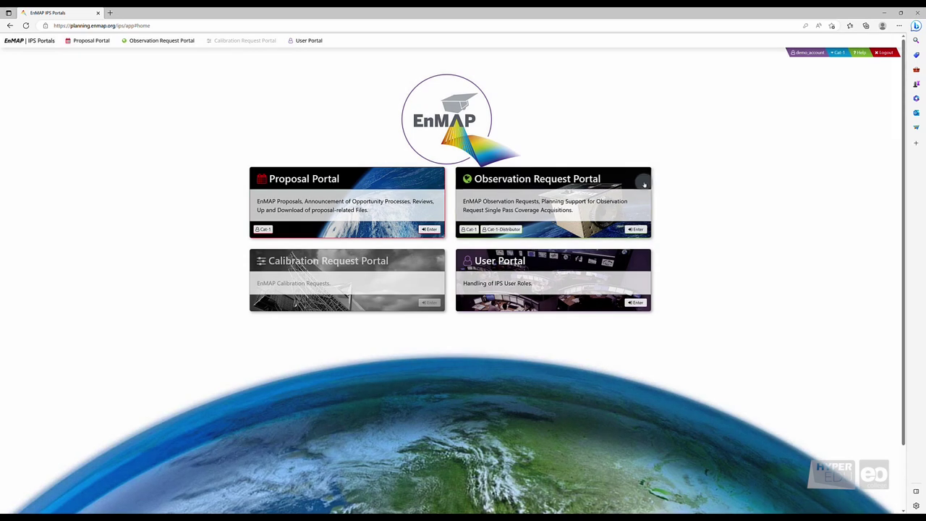